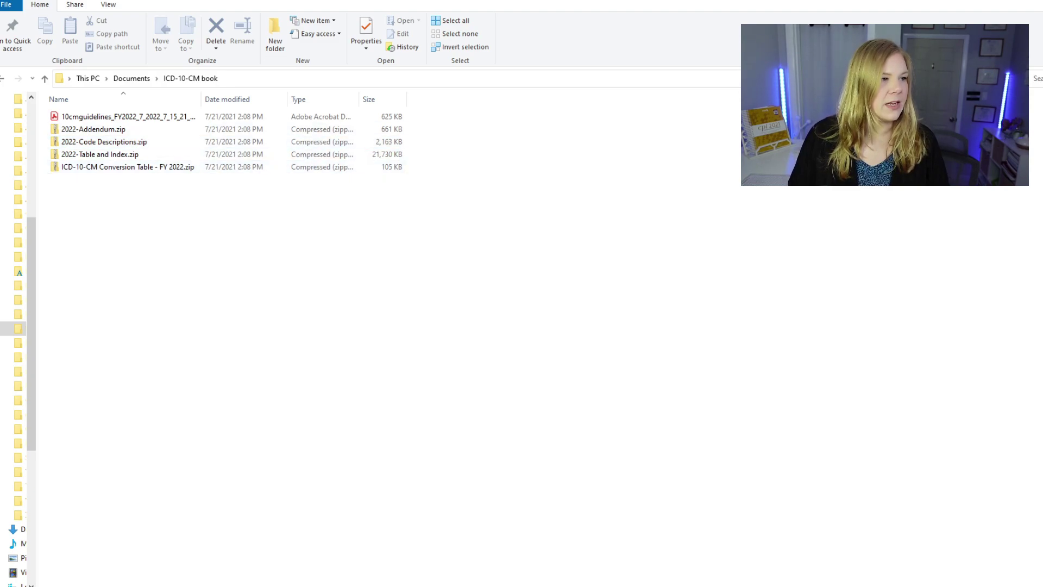
Step: Open the Table and Index folder inside 2022-Table and Index.zip and select the drug, eindex, index, neoplasm and tabular PDFs
double_click(99, 154)
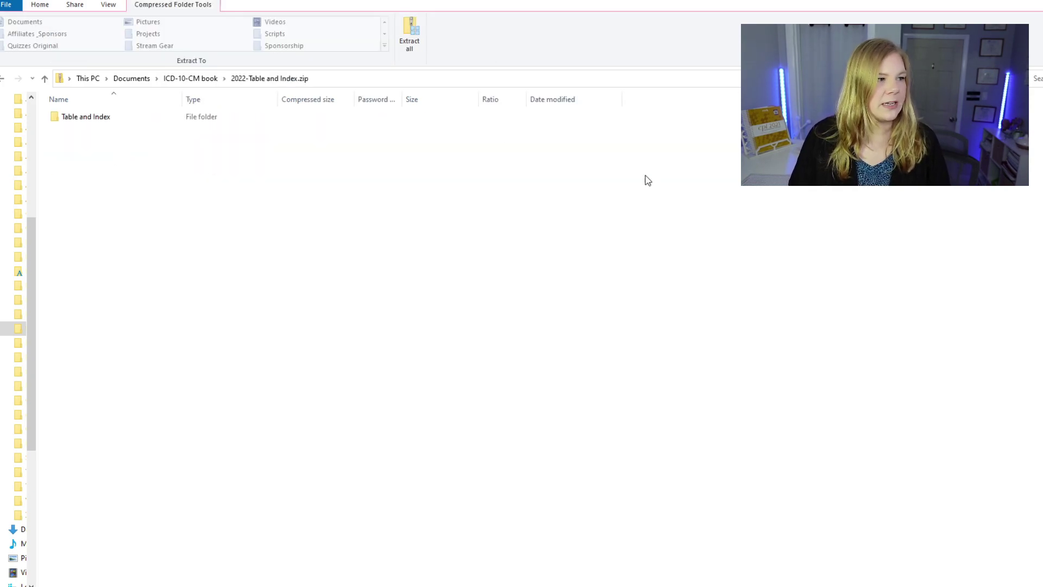
double_click(88, 118)
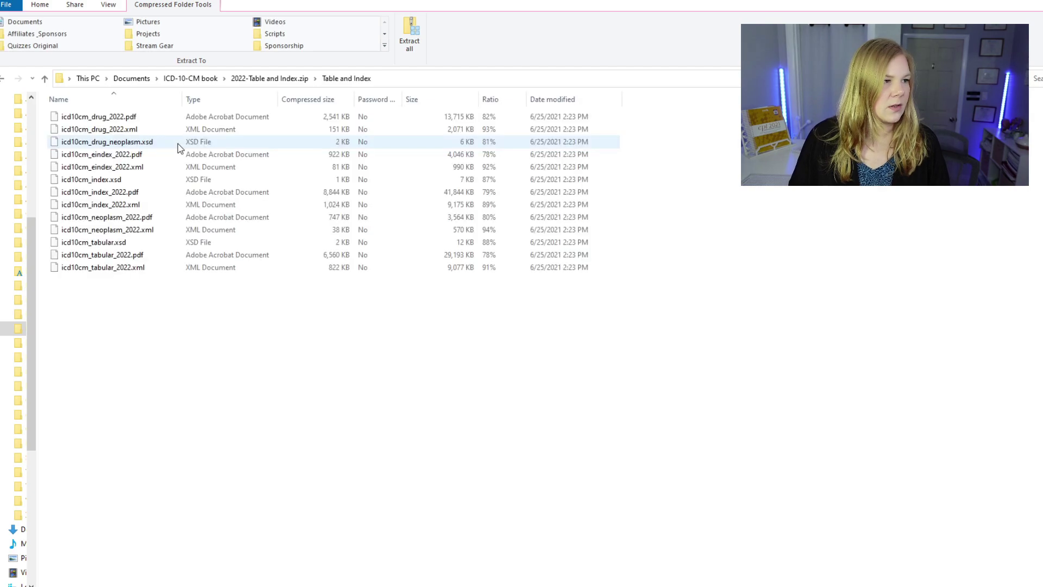
ctrl+click(122, 157)
ctrl+click(125, 192)
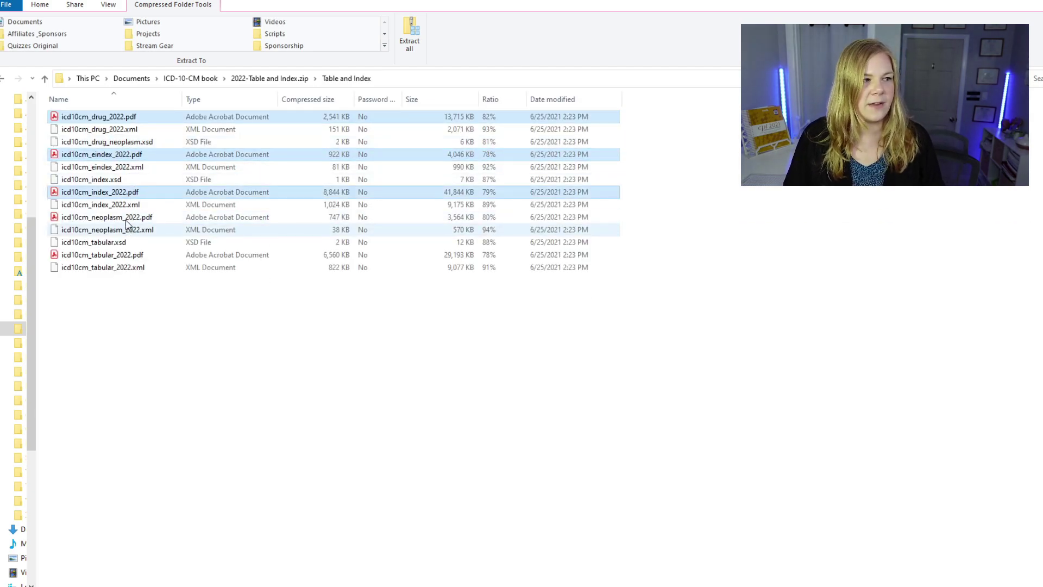
ctrl+click(126, 218)
ctrl+click(117, 255)
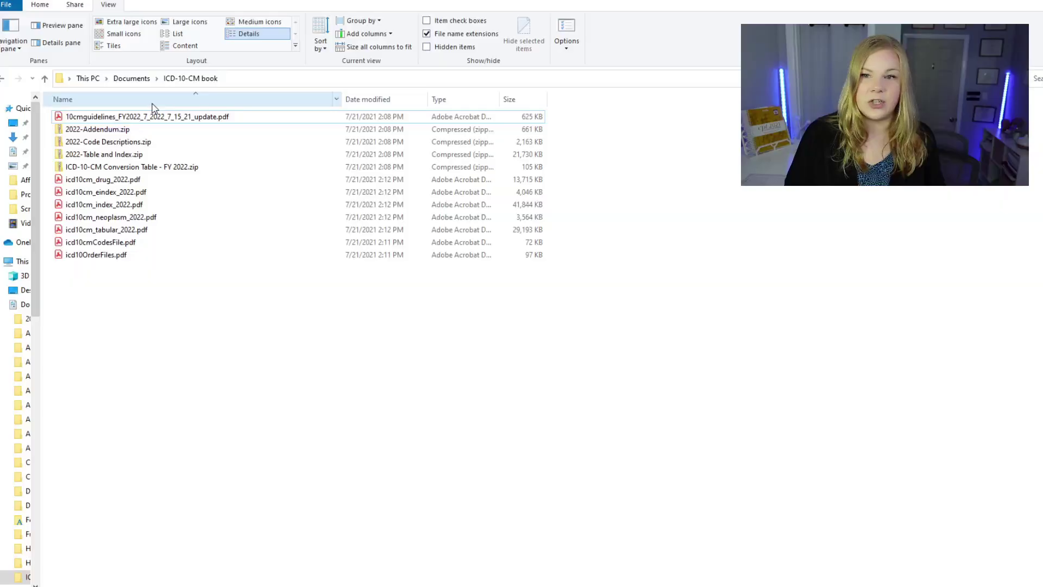
Step: Rename the guidelines PDF as "01 - 10cmguidelines_FY2022_7_2022_7_15_21_update.pdf"
click(128, 117)
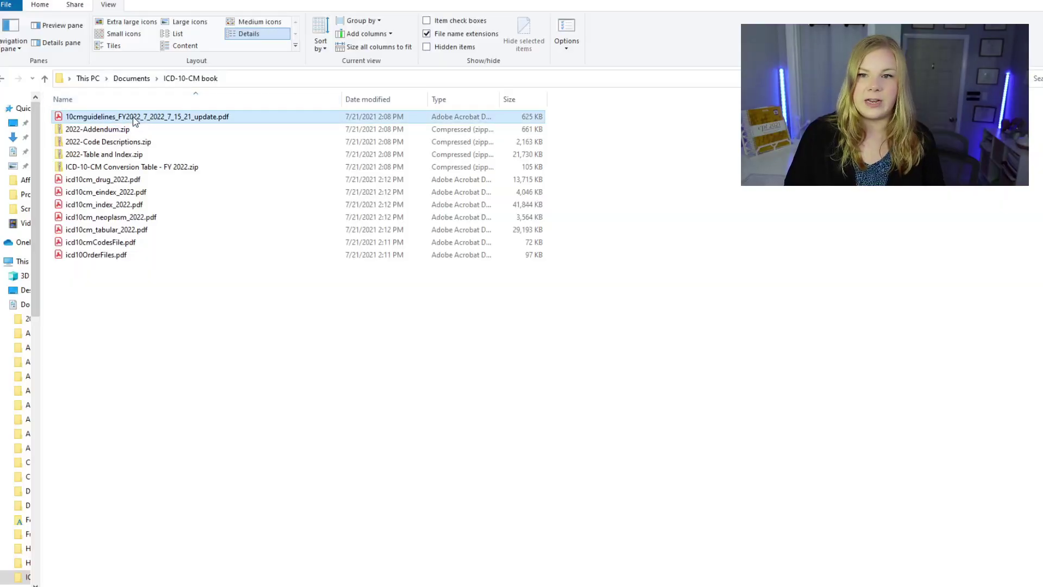
click(90, 115)
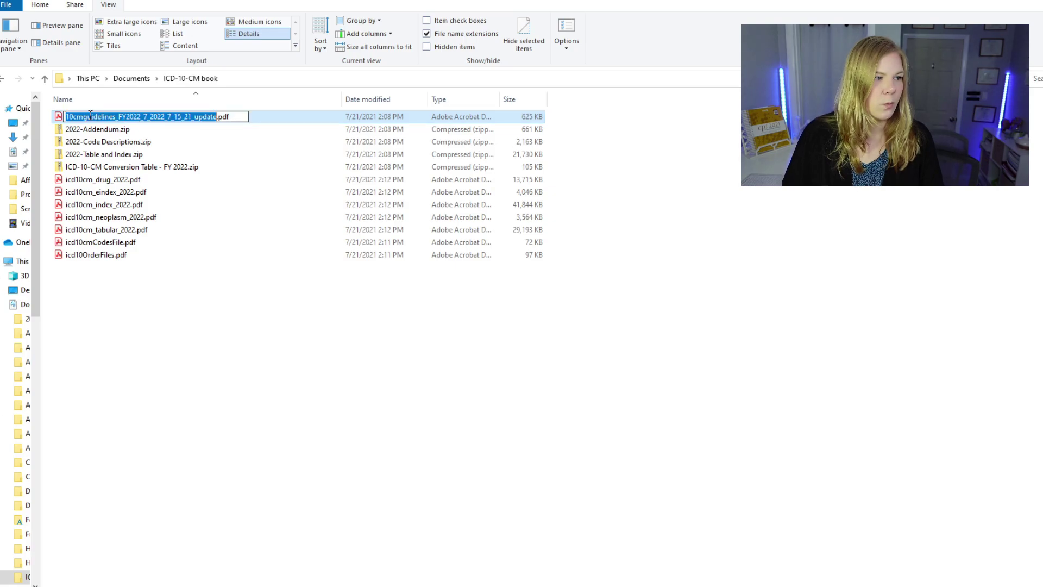
key(Home)
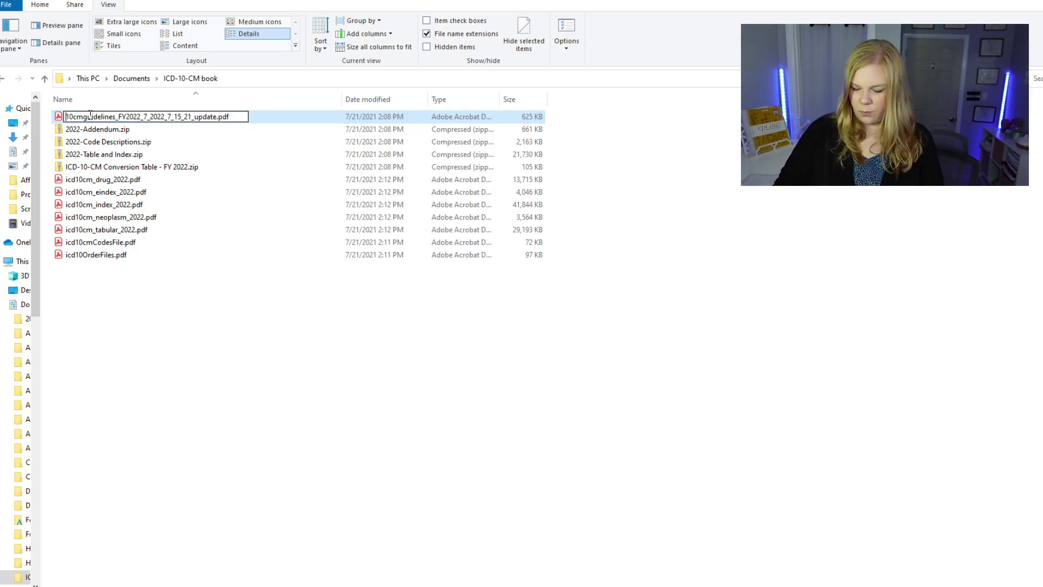
text(01 -)
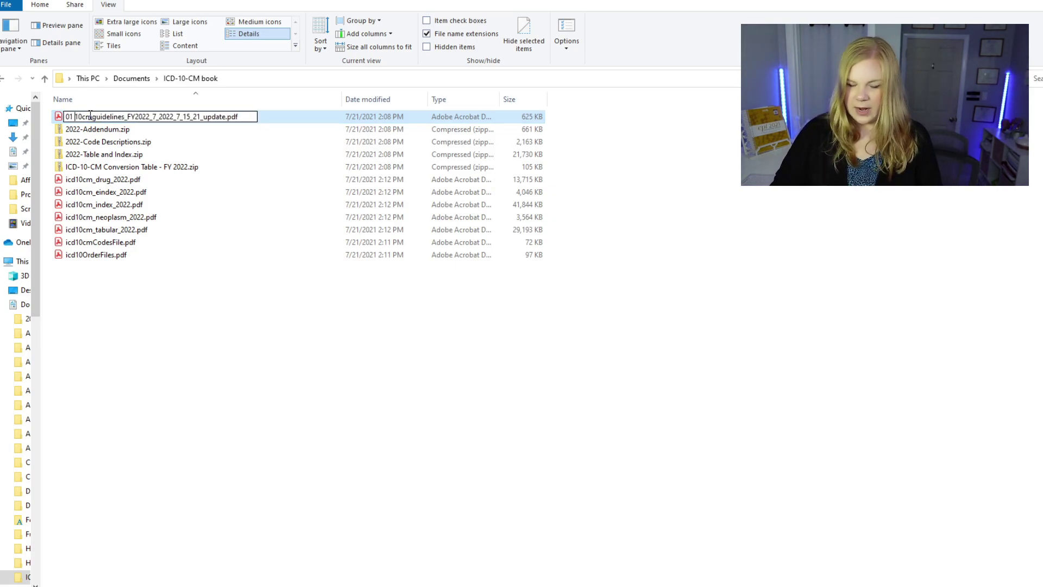
click(314, 383)
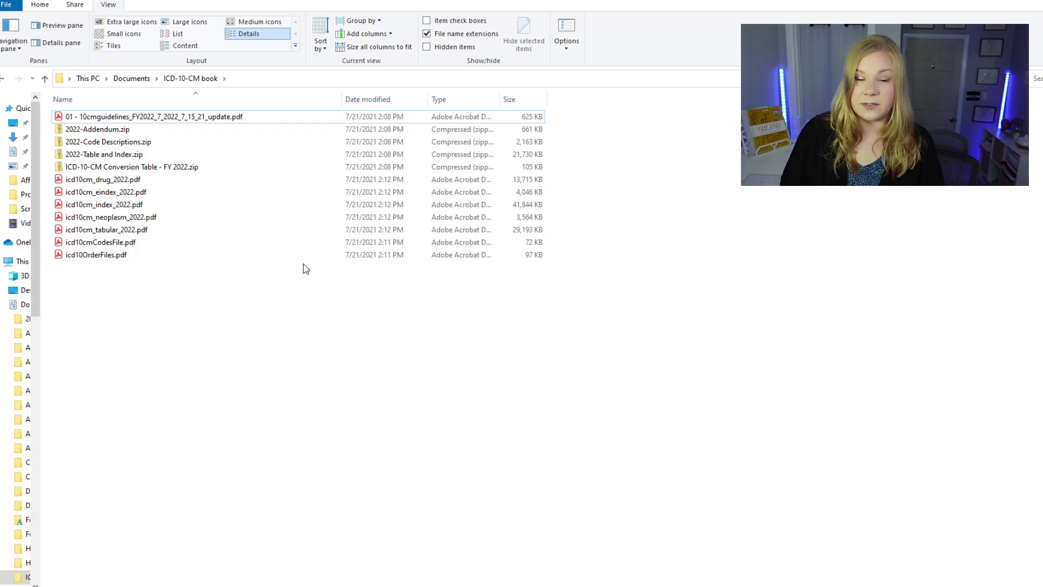
Step: Rename the ICD-10-CM index PDF as "02 - icd10cm_index_2022.pdf"
click(135, 207)
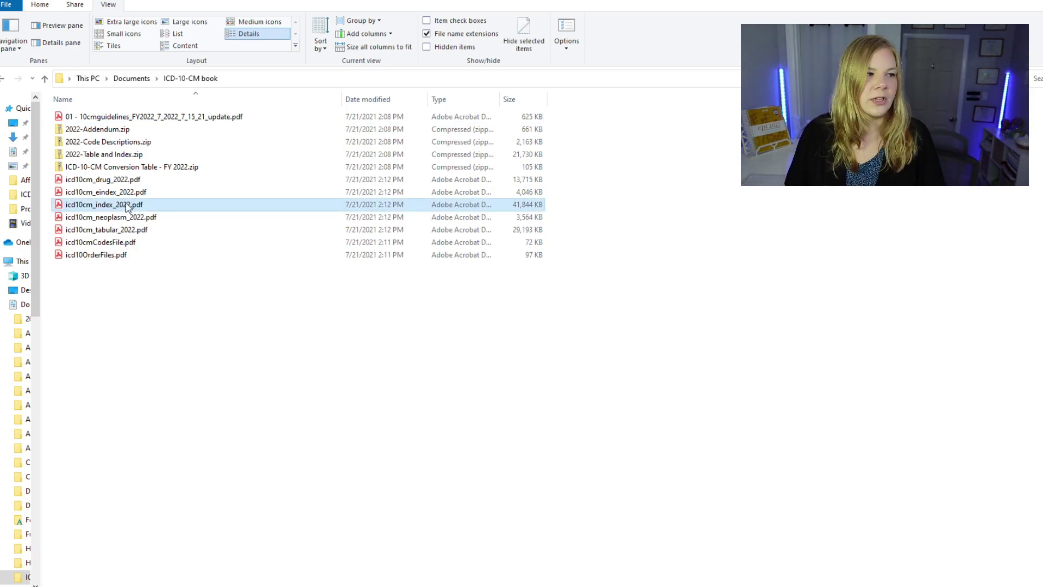
click(84, 206)
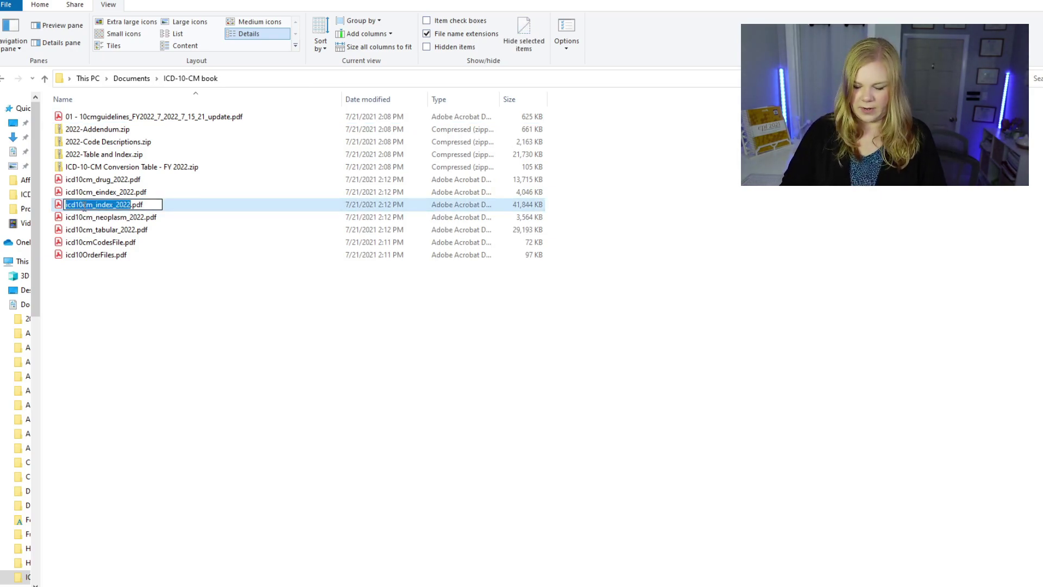
key(Home)
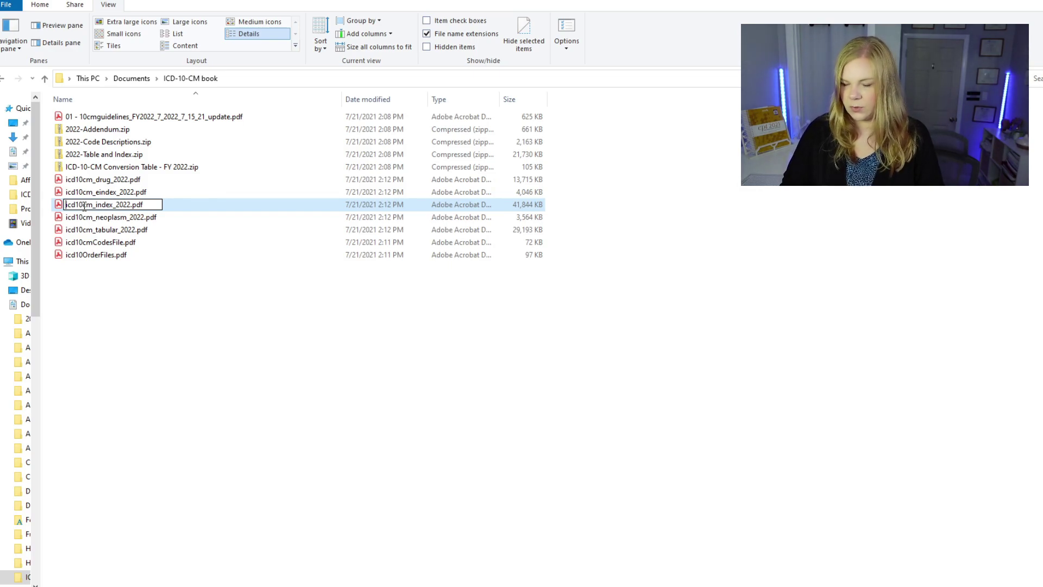
text(02 -)
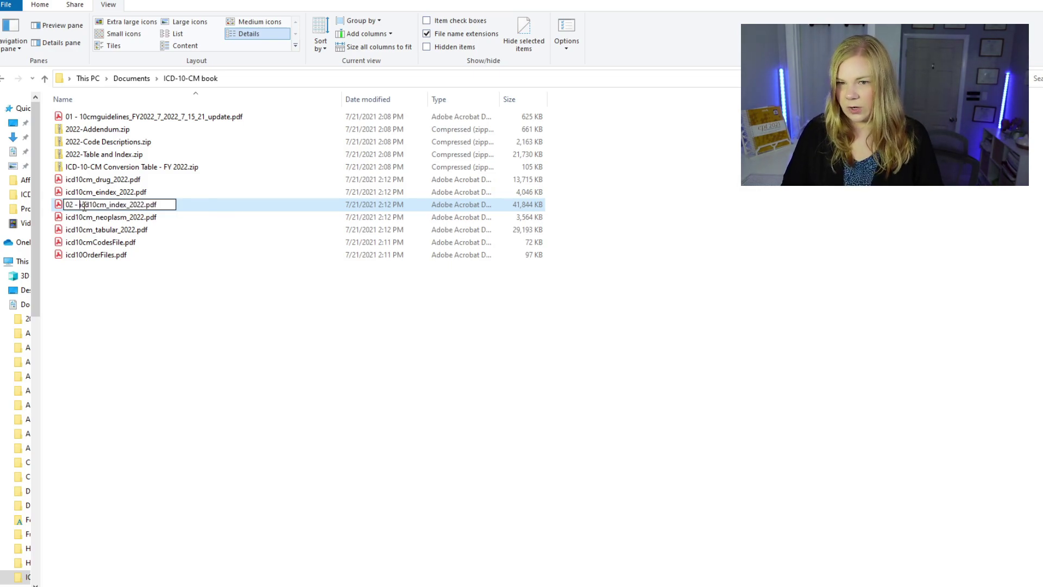
key(Return)
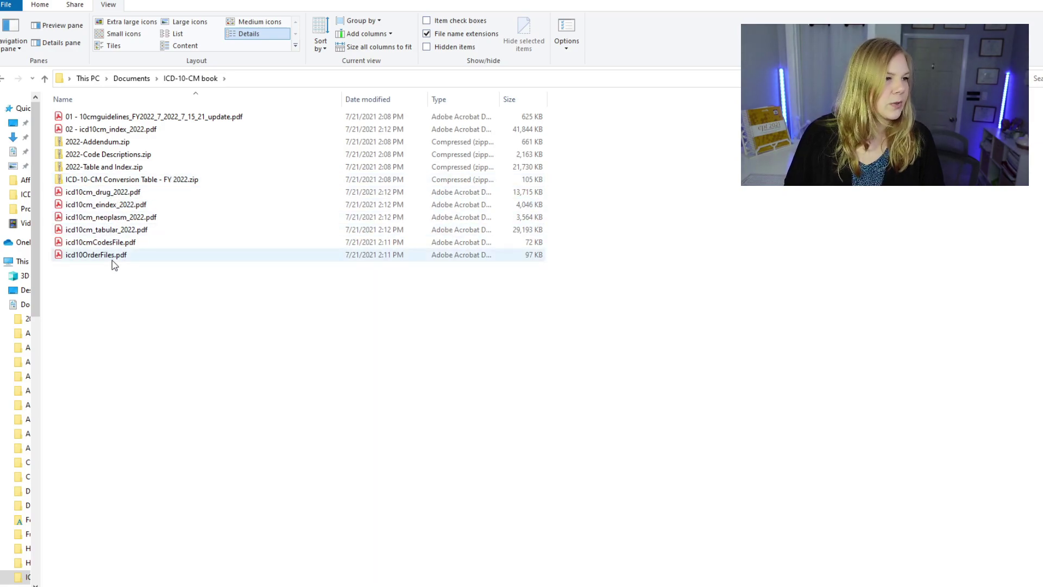
Step: Rename the neoplasm PDF as "03 - icd10cm_neoplasm_2022.pdf"
click(109, 219)
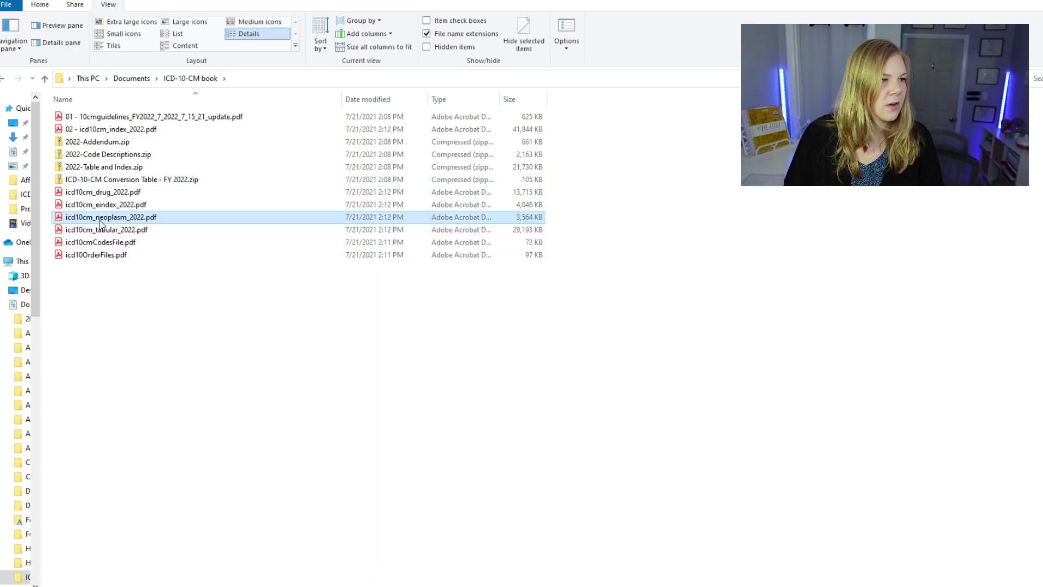
click(99, 220)
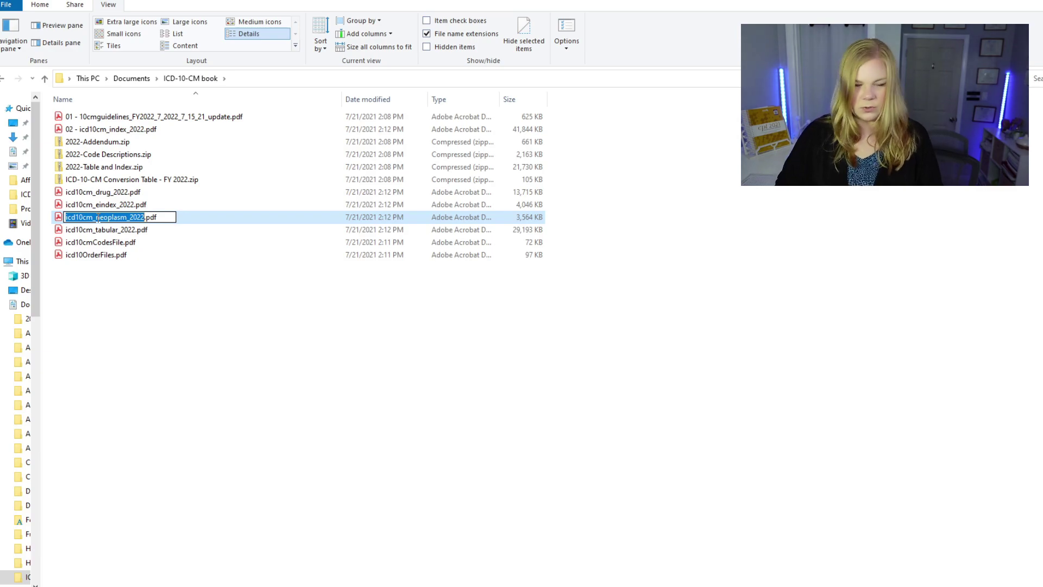
key(Home)
text(03 -)
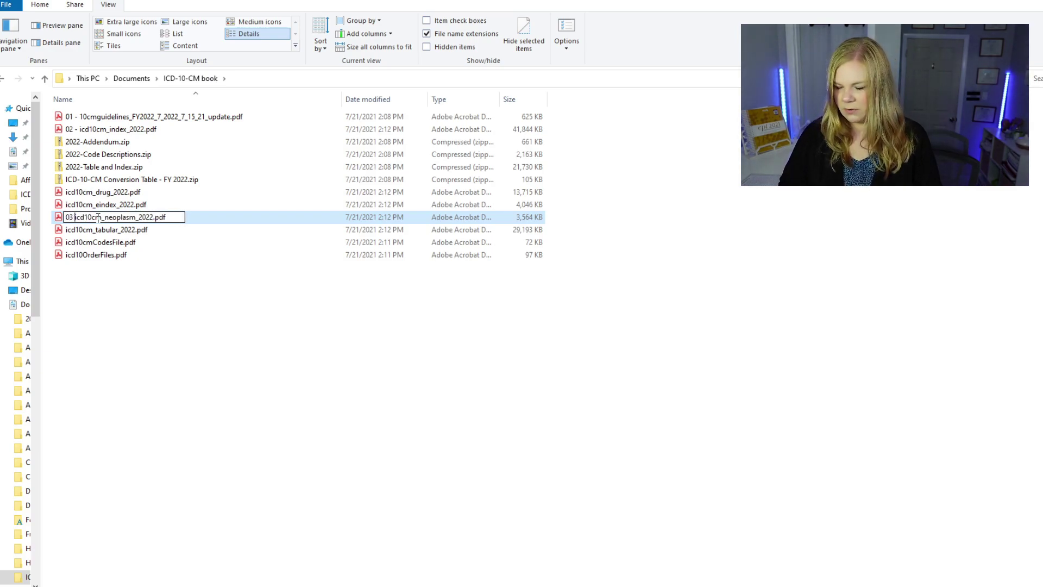
key(Return)
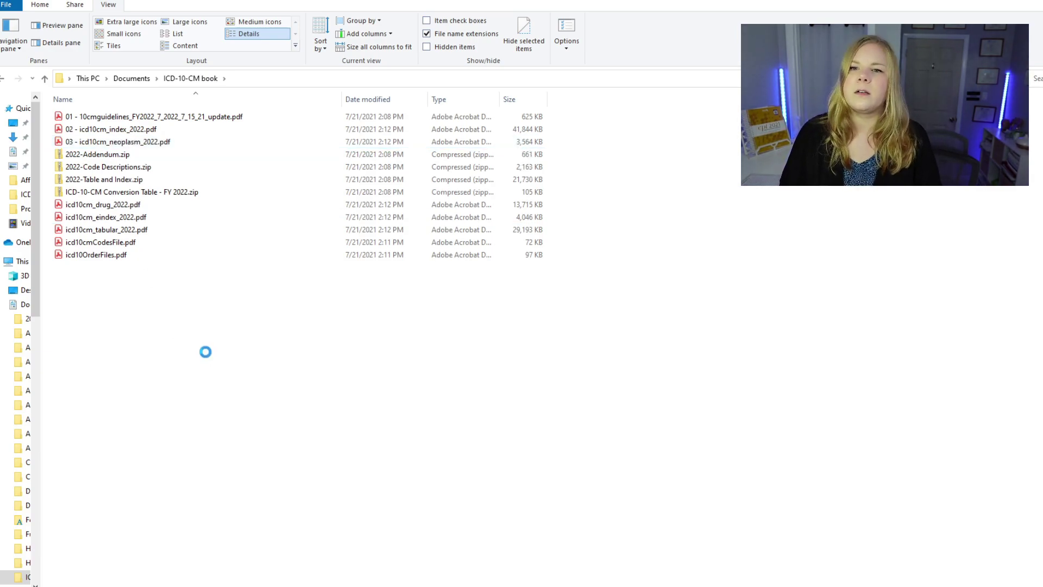
Step: Rename the drug PDF as "04 - icd10cm_drug_2022.pdf"
click(116, 211)
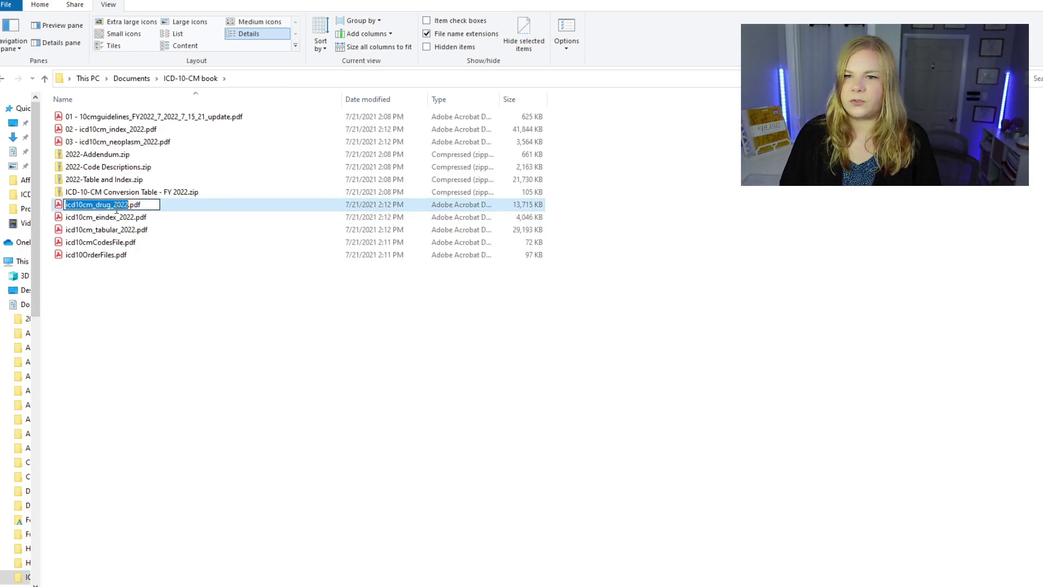
key(Home)
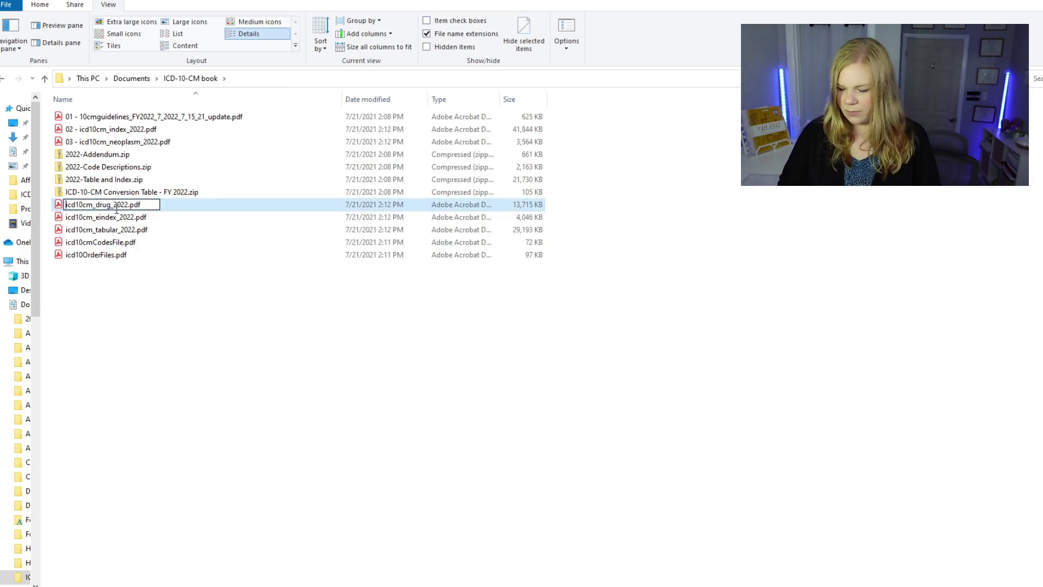
text(04 -)
key(Return)
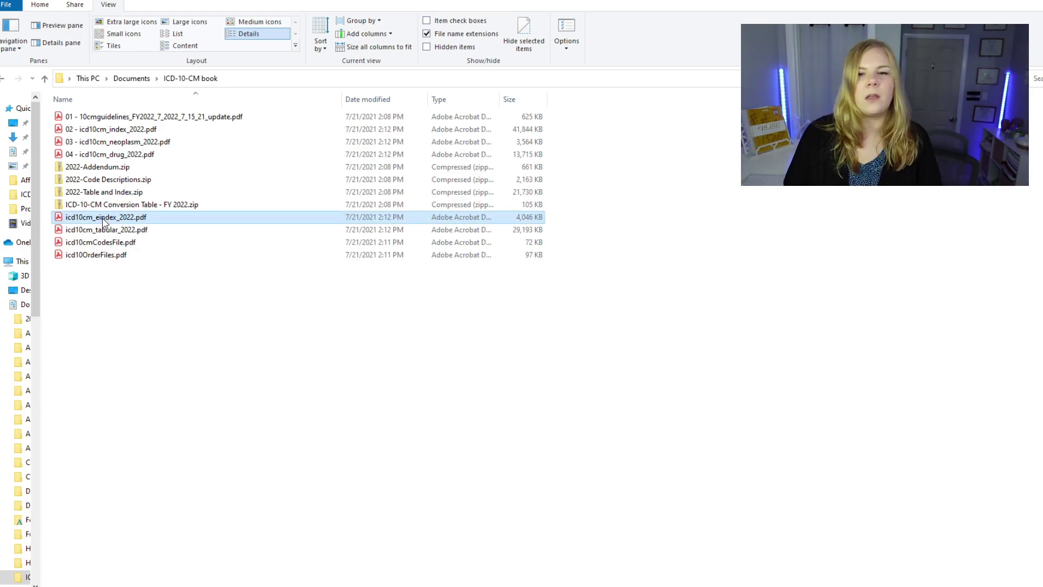
Step: Rename the eindex PDF as "05 - icd10cm_eindex_2022.pdf"
click(103, 218)
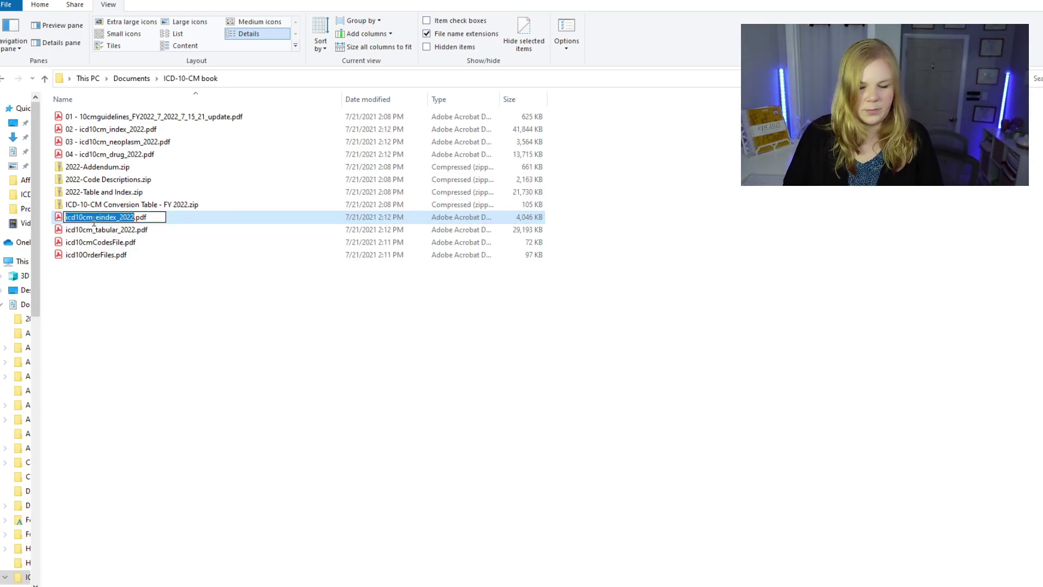
key(Home)
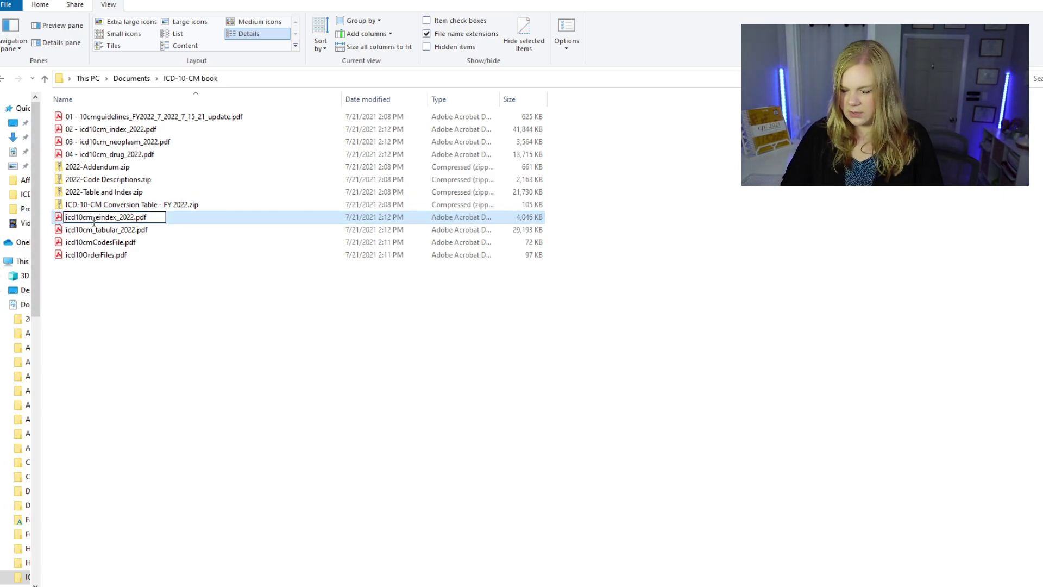
text(05 -)
click(196, 337)
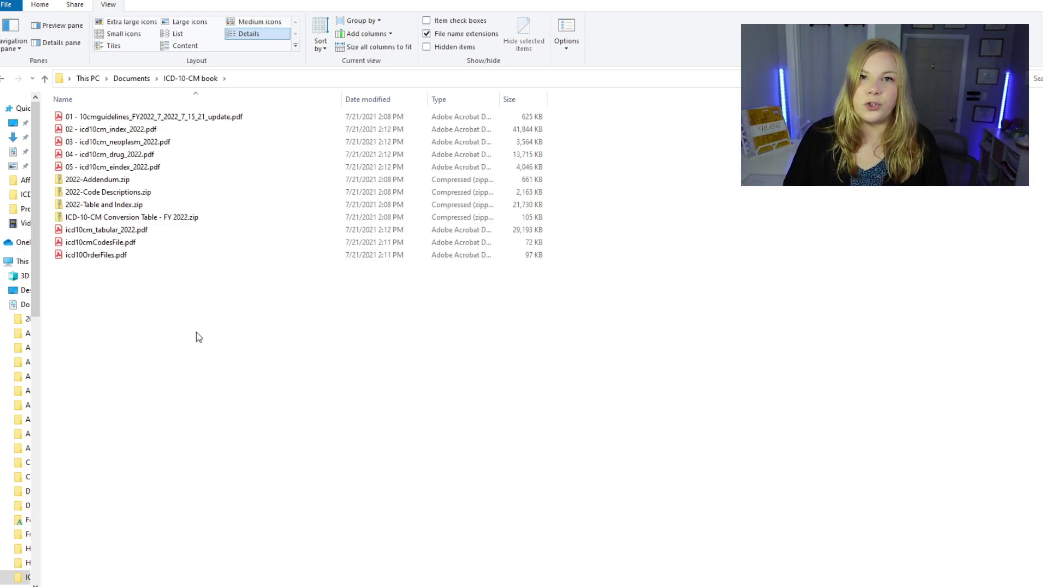
Step: Rename the tabular PDF as "06 - icd10cm_tabular_2022.pdf"
click(136, 230)
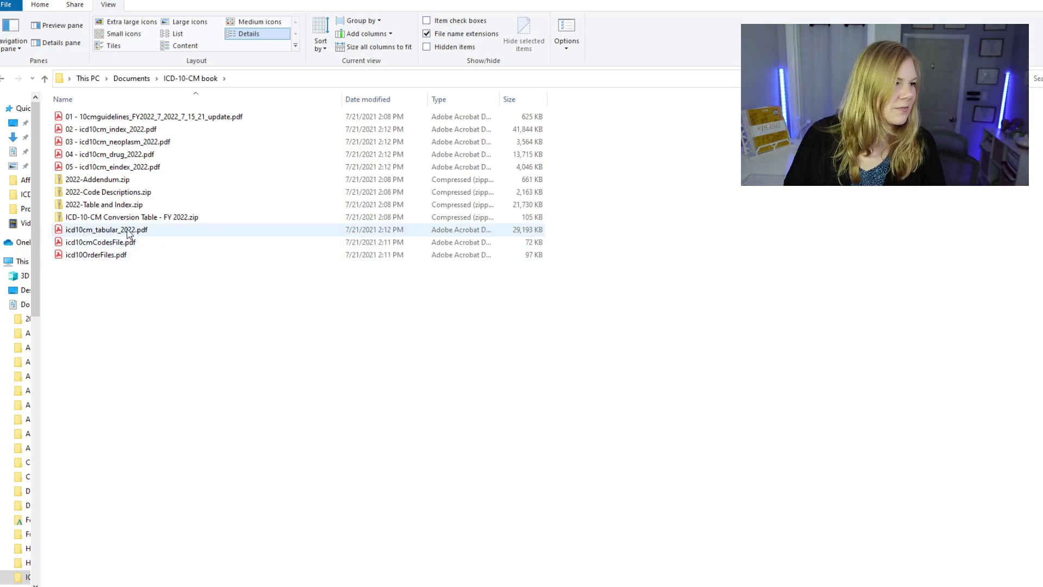
key(F2)
key(Home)
text(06 -)
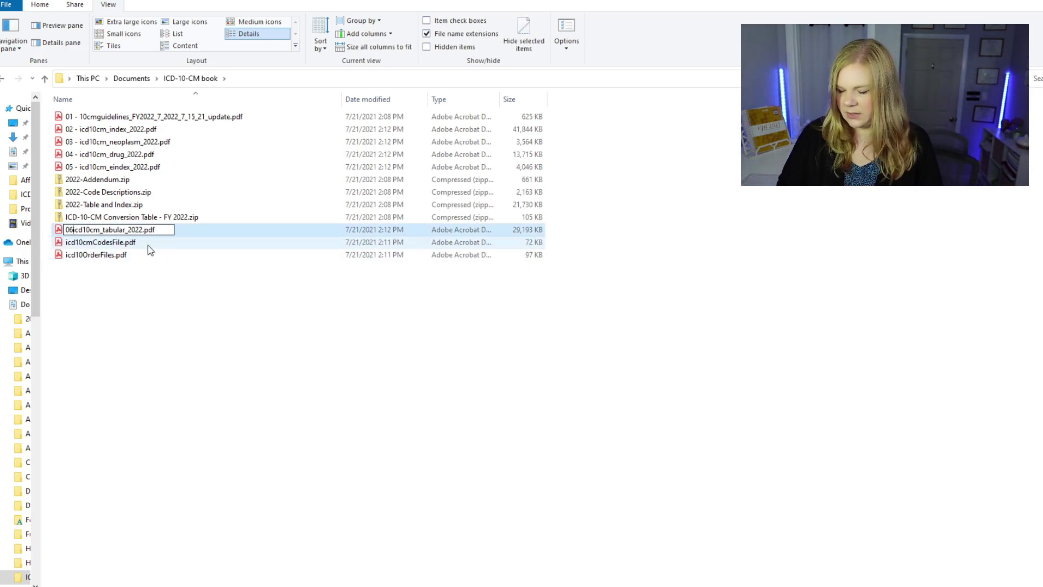
click(137, 361)
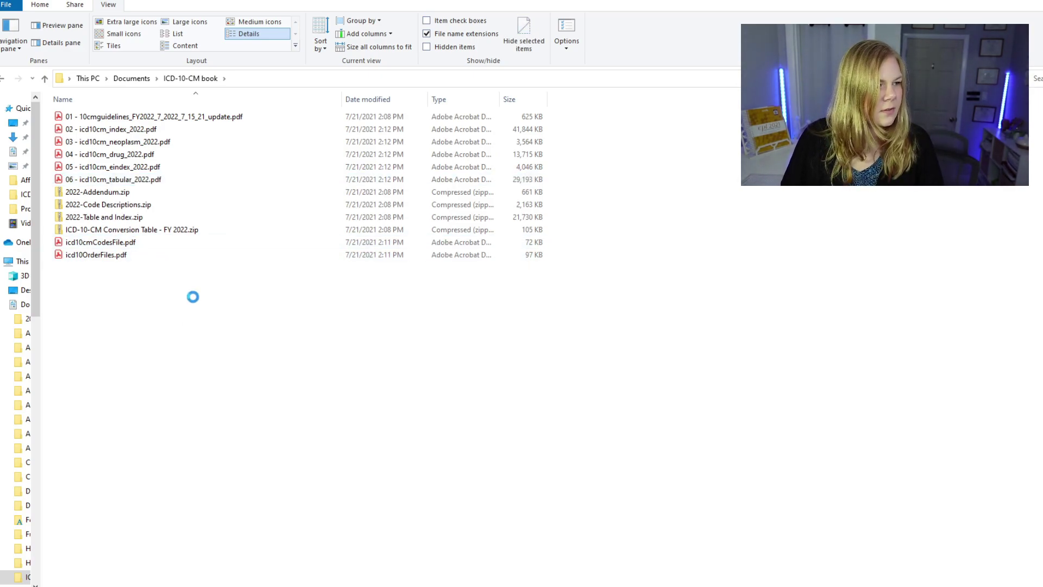
Step: Open the 2022-Addendum folder inside 2022-Addendum.zip and select all five addenda PDFs, from drug through tabular
key(Down)
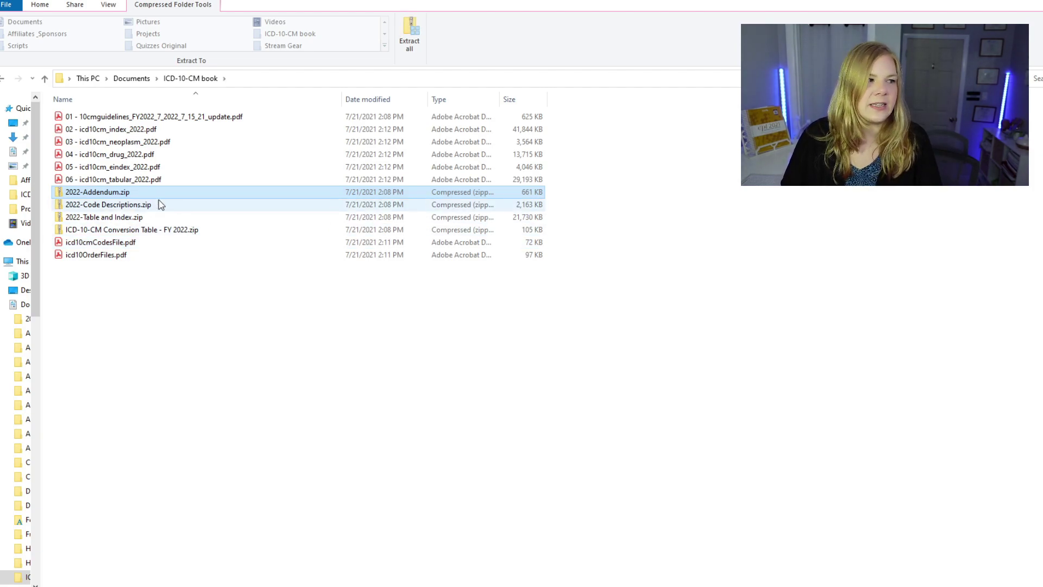
double_click(118, 193)
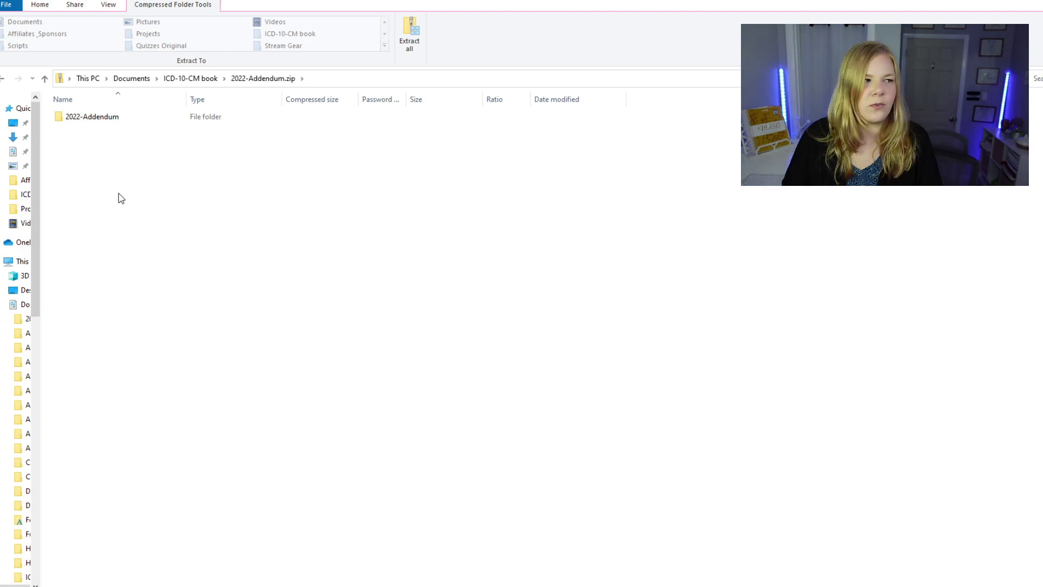
double_click(106, 120)
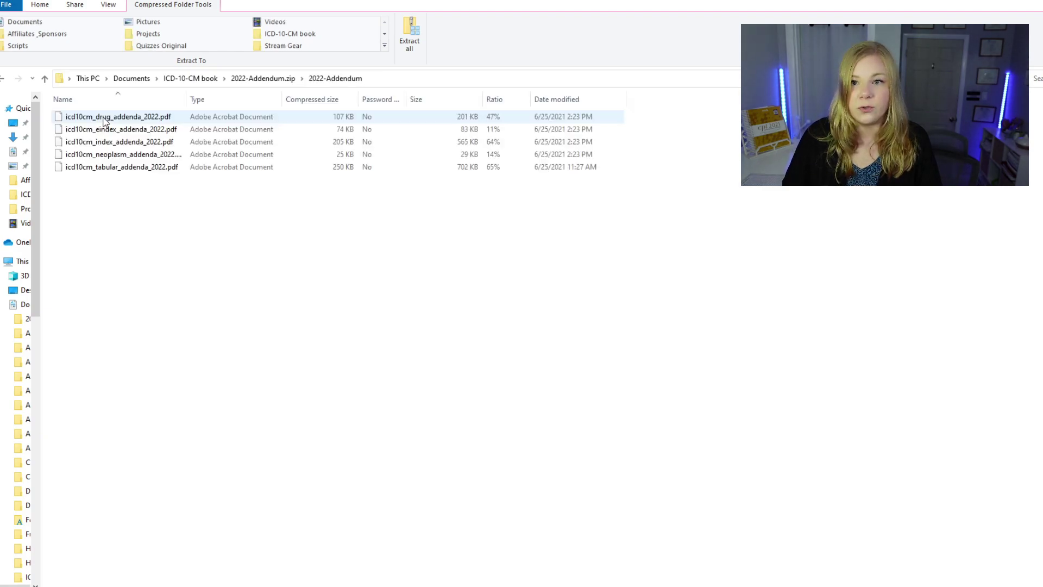
shift+click(131, 168)
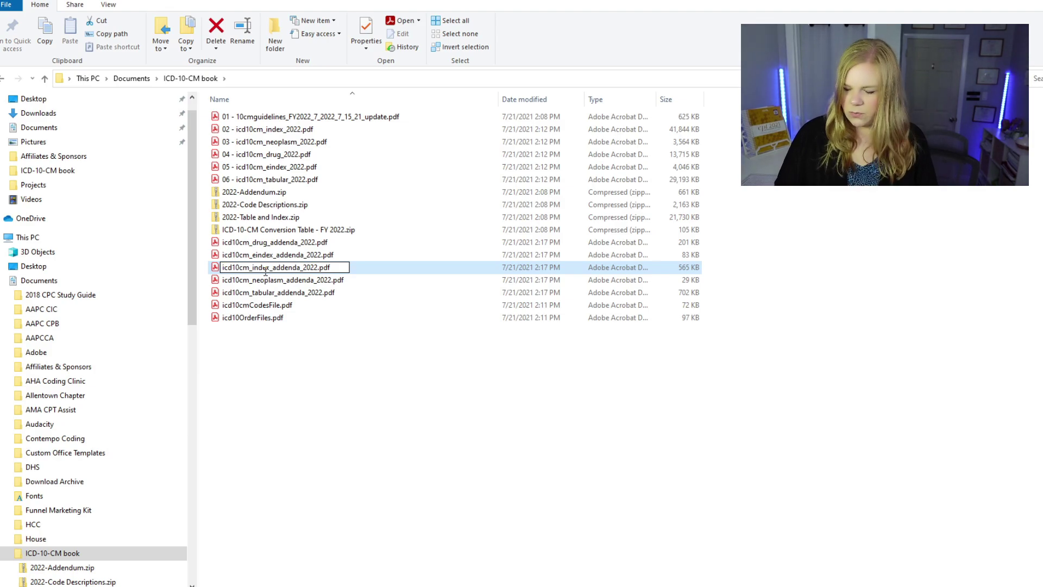
Step: Rename the index addenda PDF as "07 - icd10cm_index_addenda_2022.pdf"
key(Home)
text(07 -)
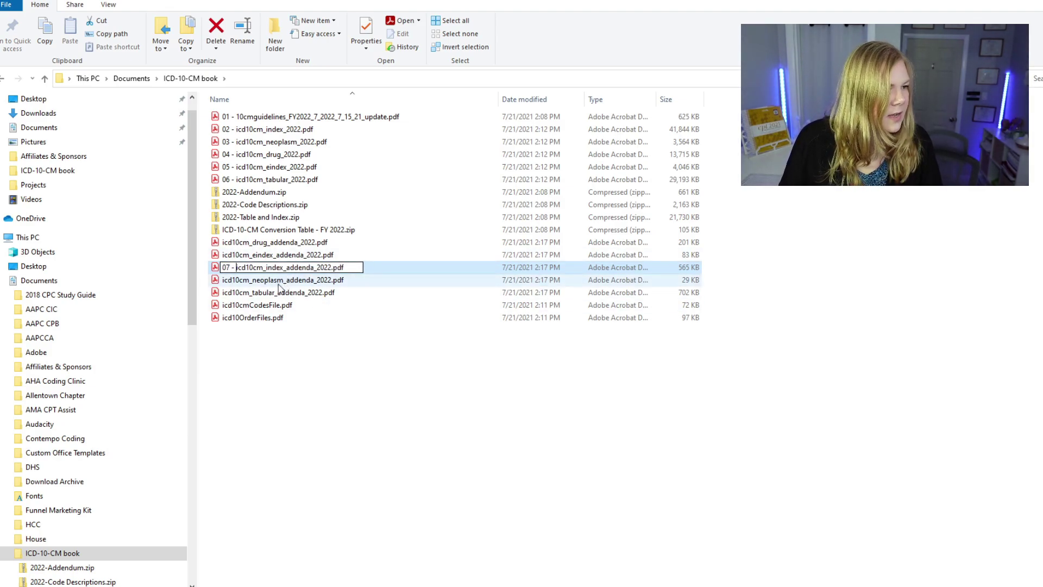
key(Tab)
Step: Rename the neoplasm addenda PDF as "08 - icd10cm_neoplasm_addenda_2022.pdf"
key(Home)
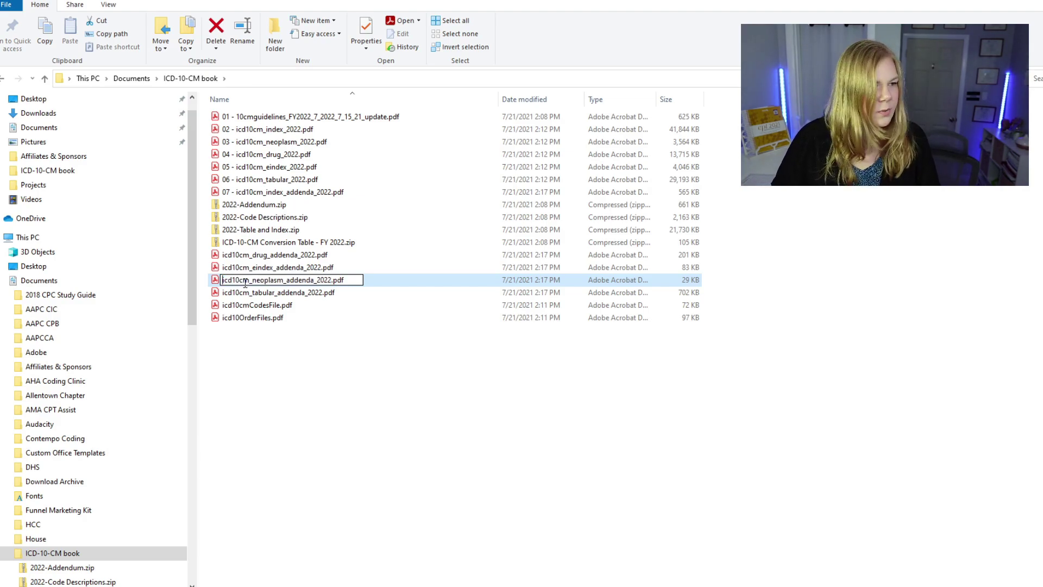
text(08 -)
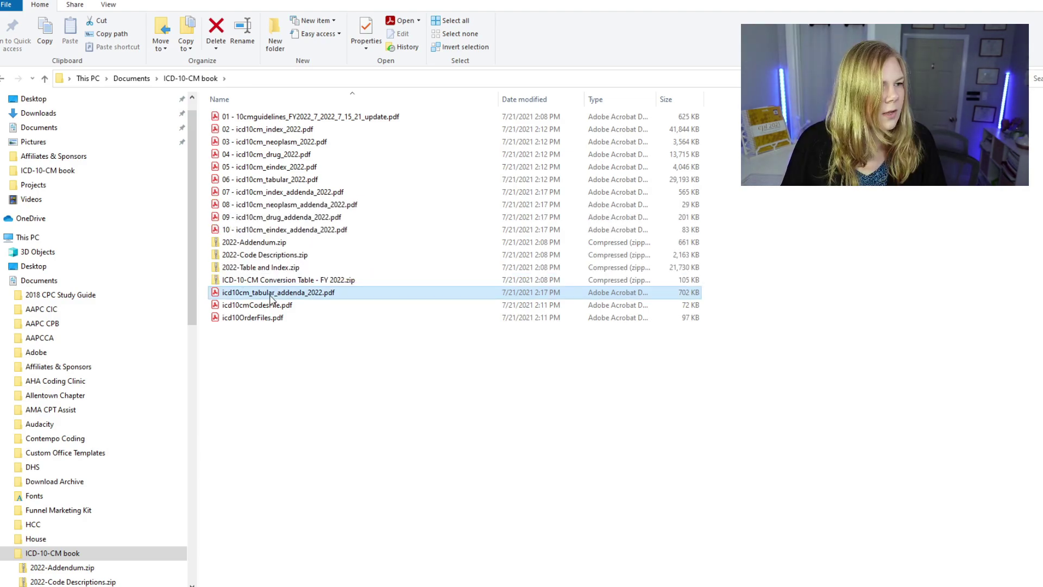
key(Tab)
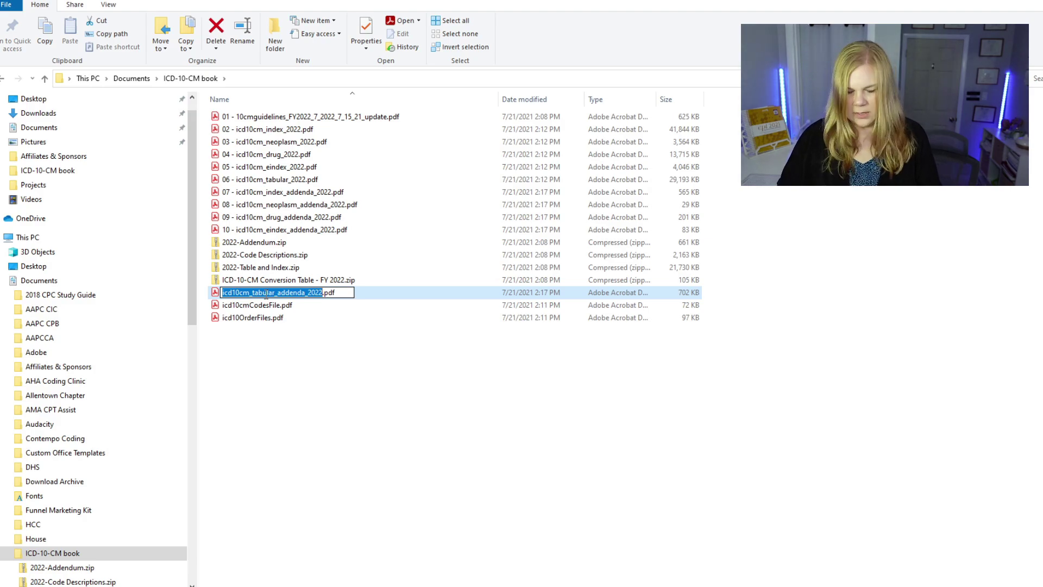
Step: Rename the tabular addenda PDF as "11 - icd10cm_tabular_addenda_2022.pdf"
key(Home)
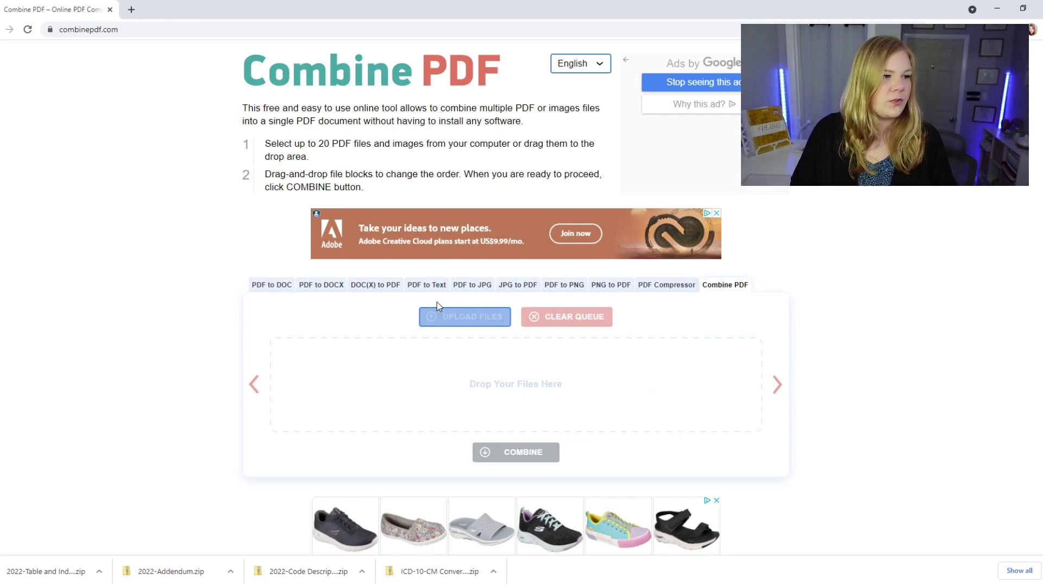
Step: Upload the numbered ICD-10-CM PDFs to combinepdf.com and combine them into a single PDF
click(443, 316)
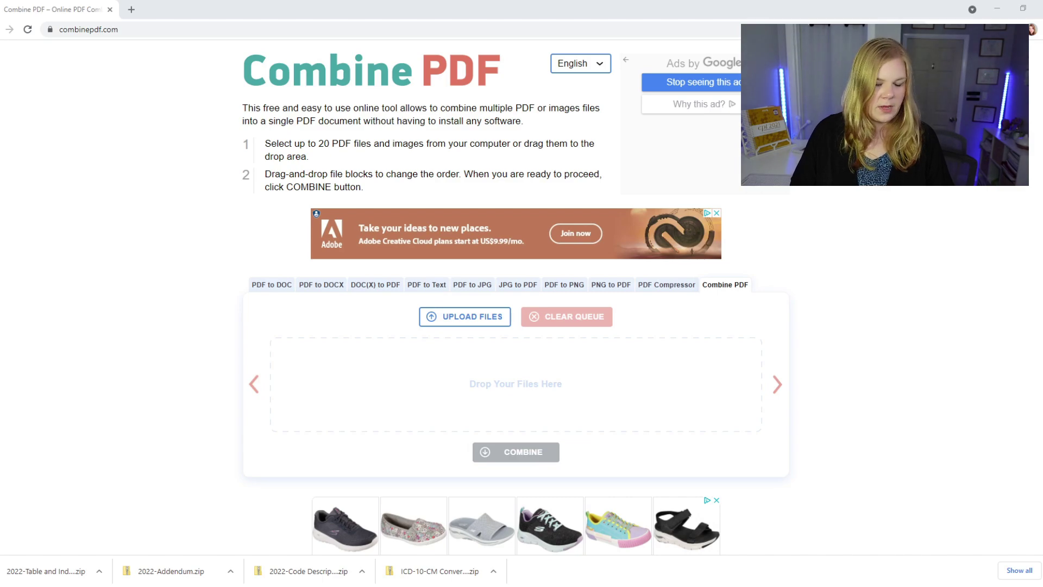
click(407, 407)
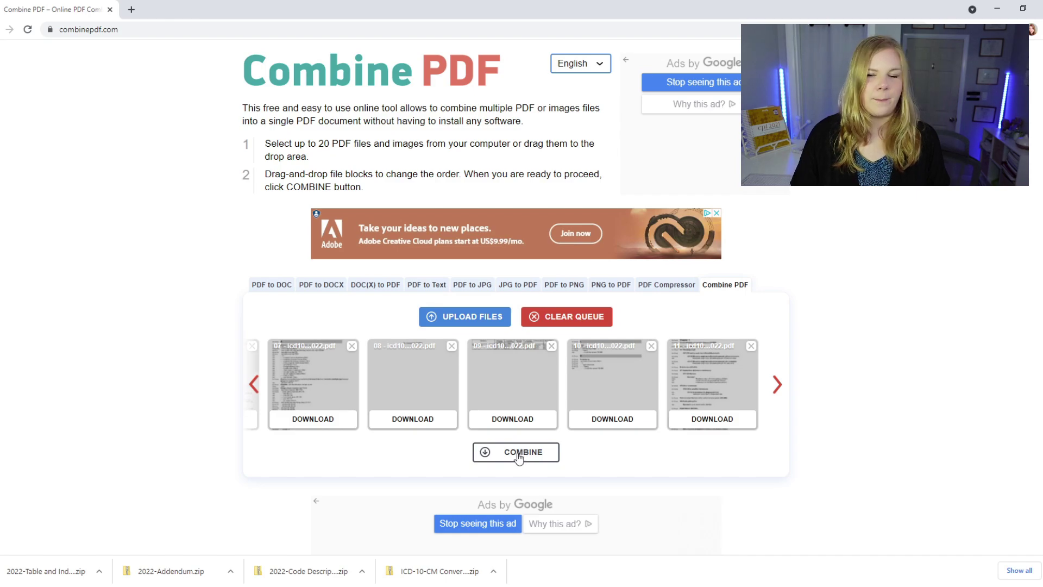
click(519, 456)
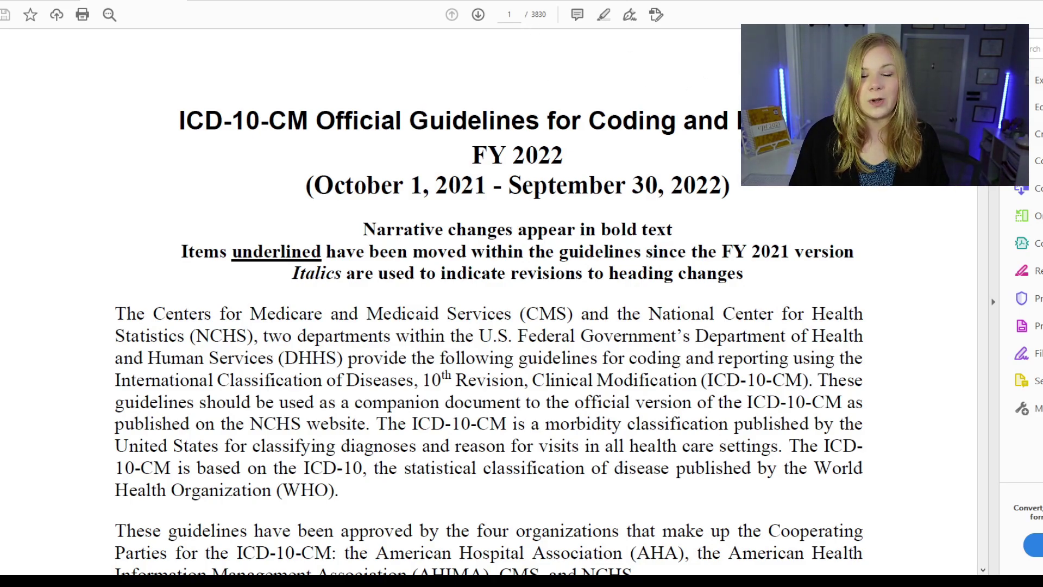
Step: Search the combined PDF in Acrobat for "diabetes" from the index's letter P section and go on to the next match
drag(983, 48, 982, 194)
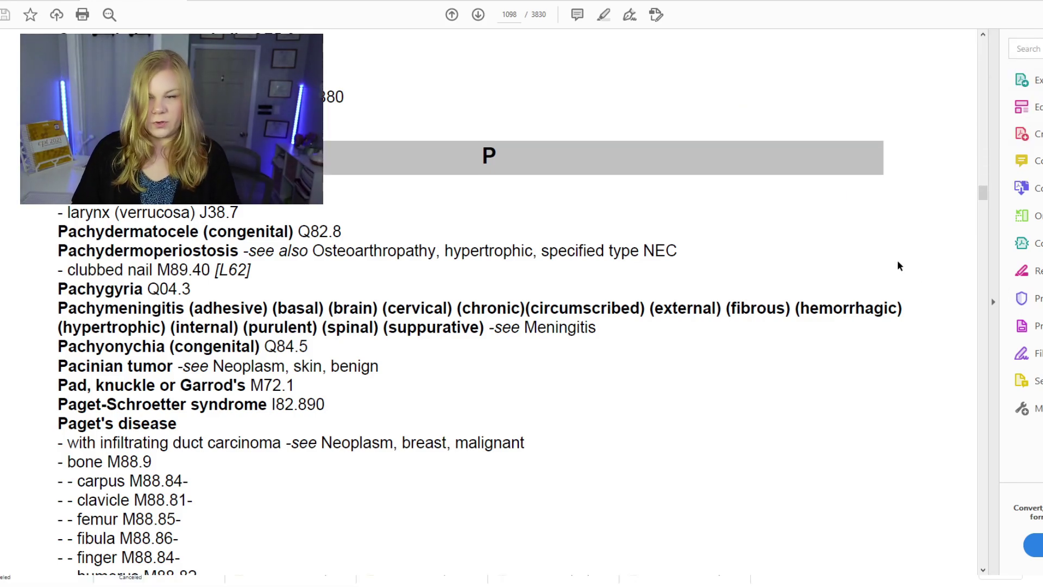
key(ctrl+f)
text(diabetes)
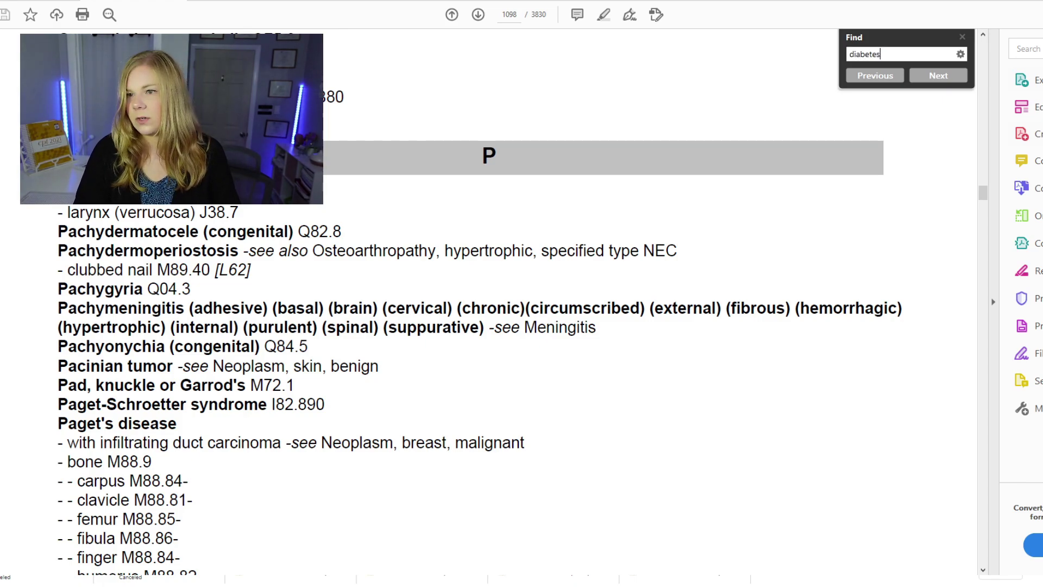
key(Return)
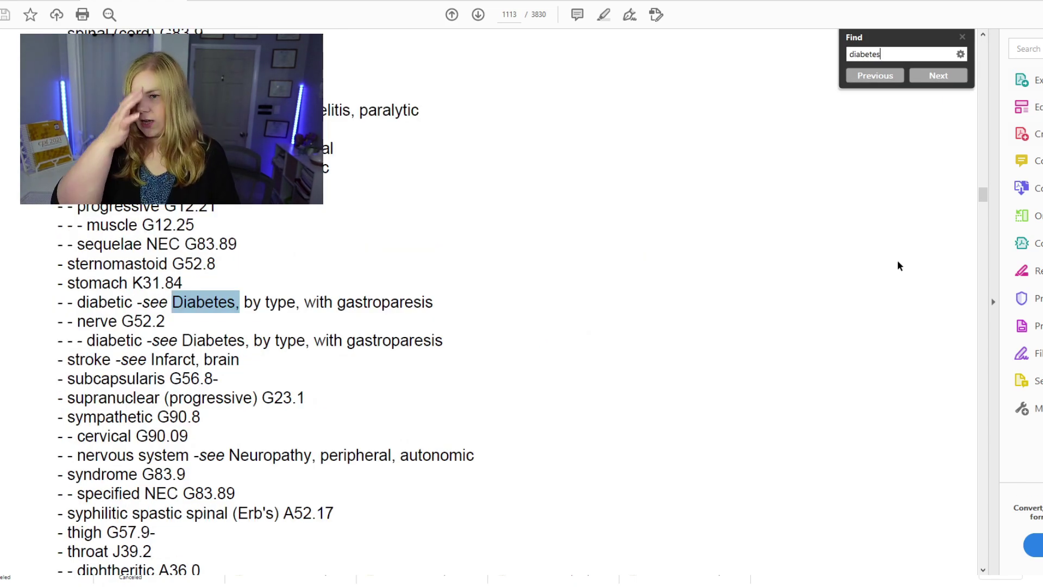
click(946, 76)
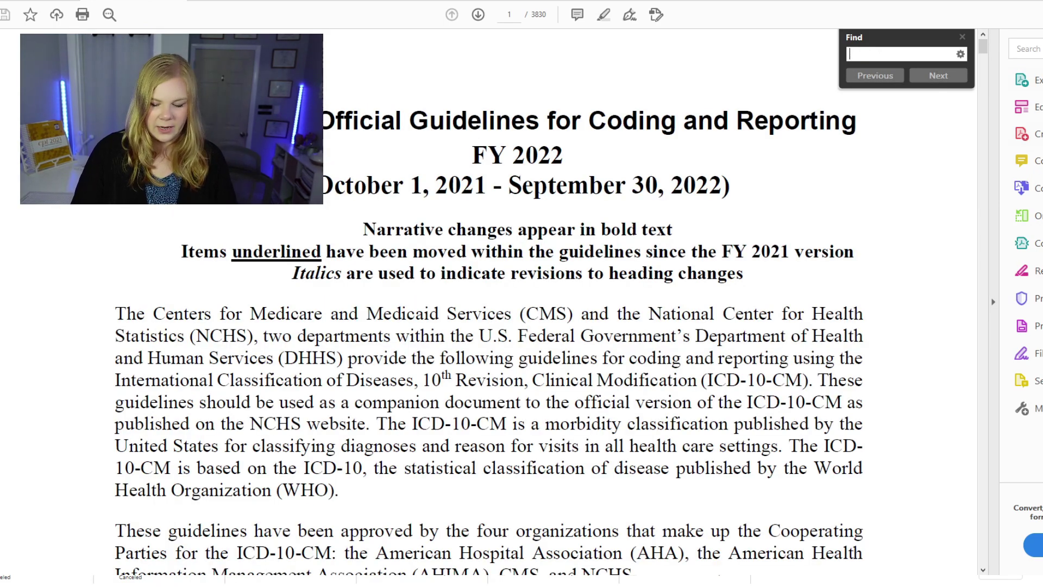
Step: Search the combined PDF for "consistent" from its first page and advance through the matches to the uncertain diagnosis guideline
text(consistent)
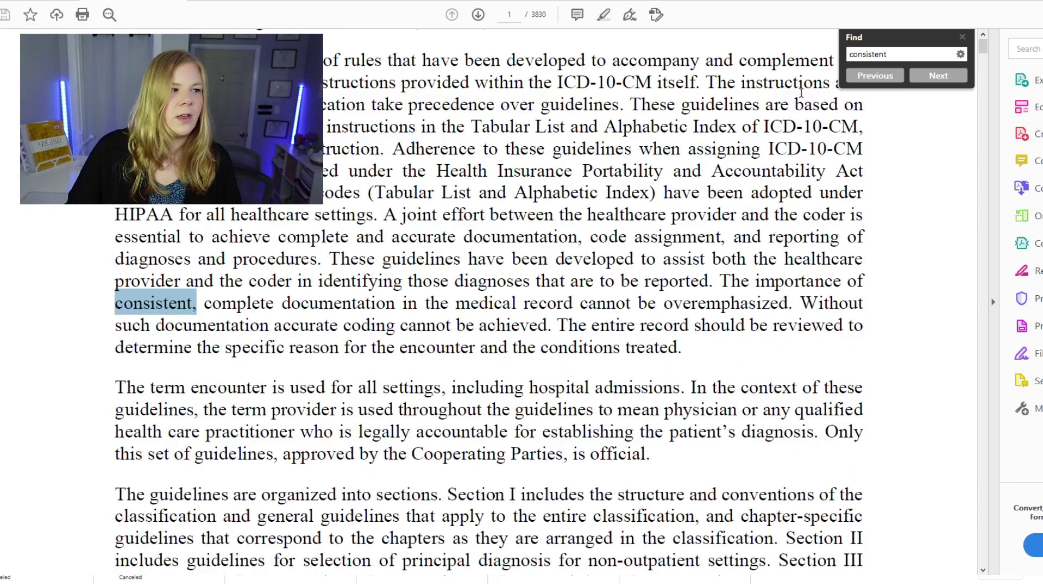
key(Return)
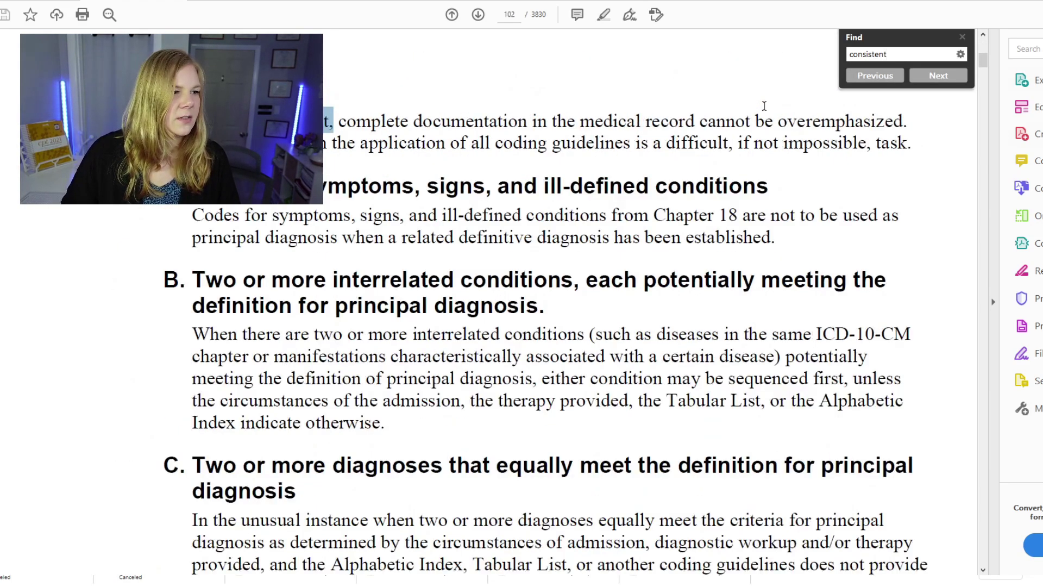
key(Return)
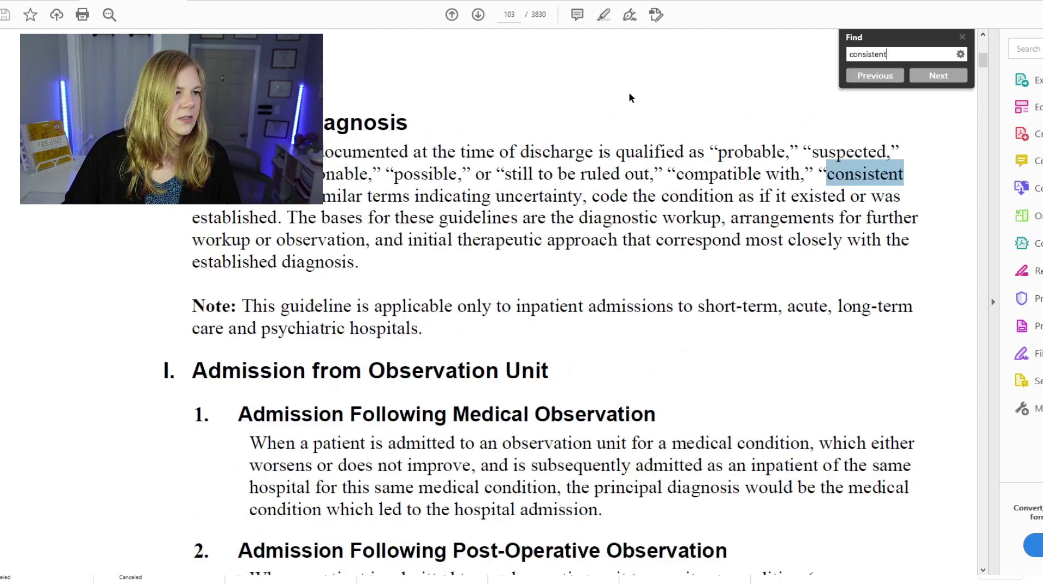